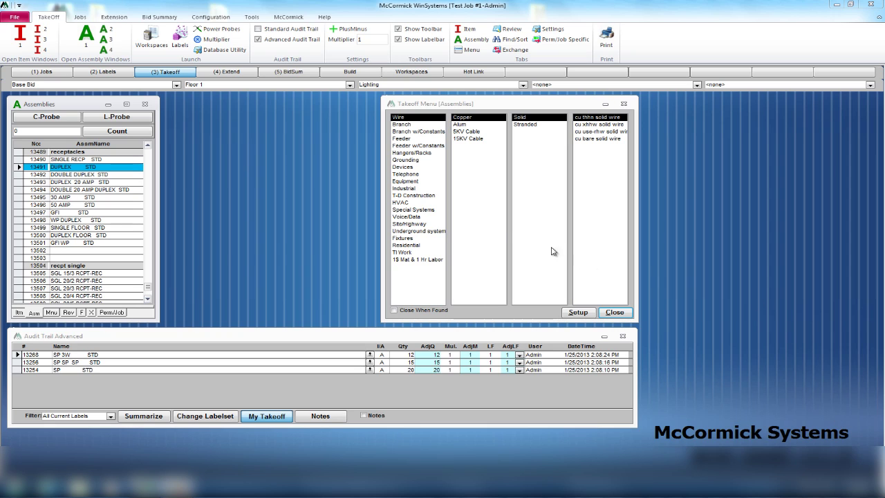
# Step: Open the Extension Labels window for the Default group from the Extend tab
pyautogui.click(235, 73)
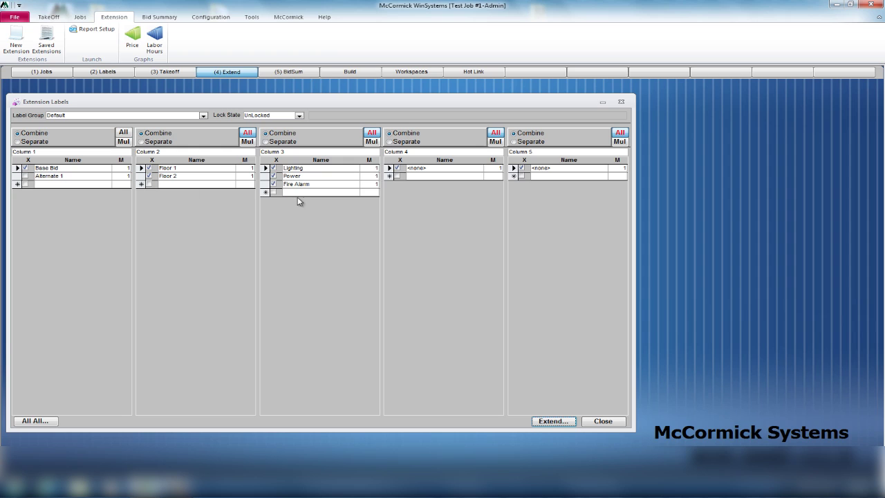
pyautogui.click(148, 175)
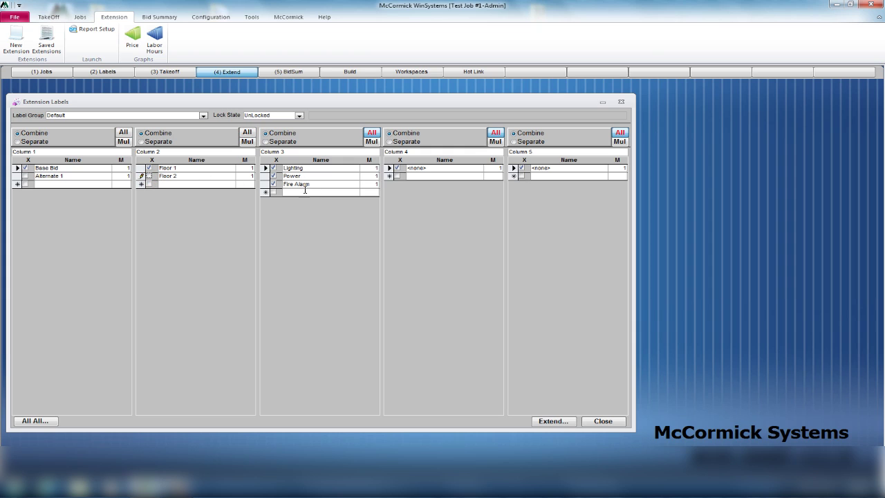
pyautogui.click(149, 176)
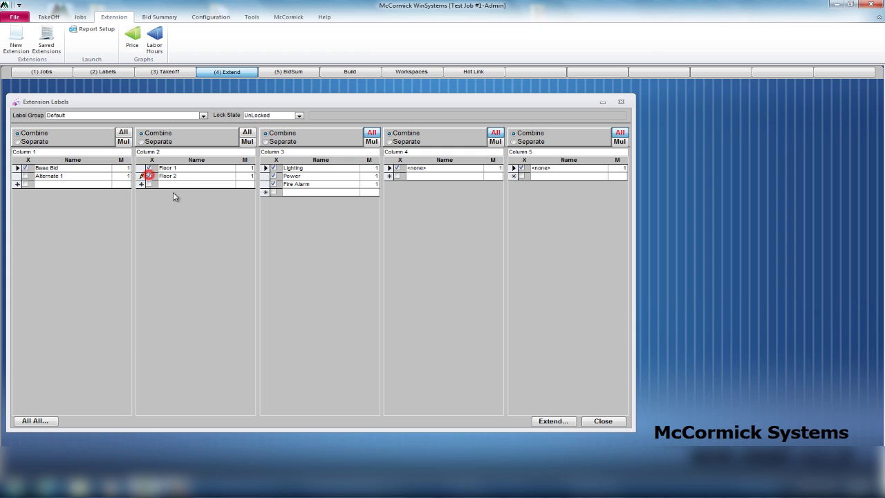
pyautogui.click(274, 175)
pyautogui.click(274, 184)
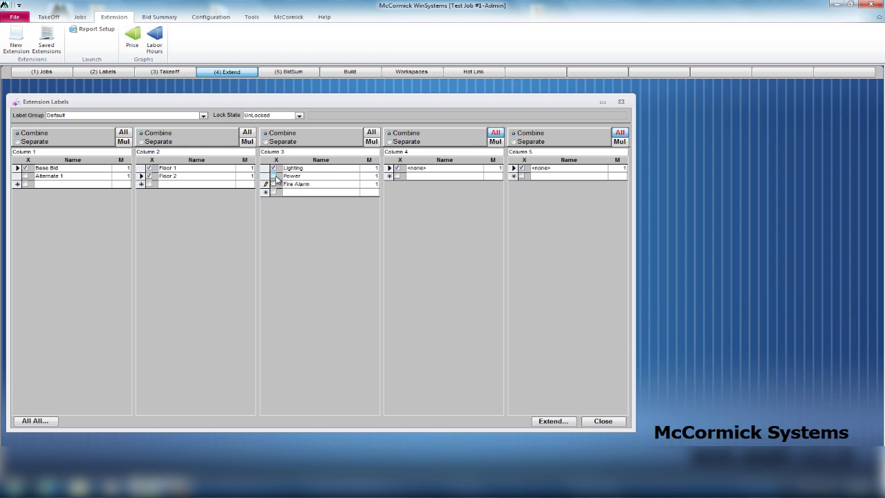
pyautogui.click(273, 176)
pyautogui.click(273, 183)
# Step: Run the extension and choose the Edit Price 1 & Bid Labor by Cost Code report
pyautogui.click(554, 423)
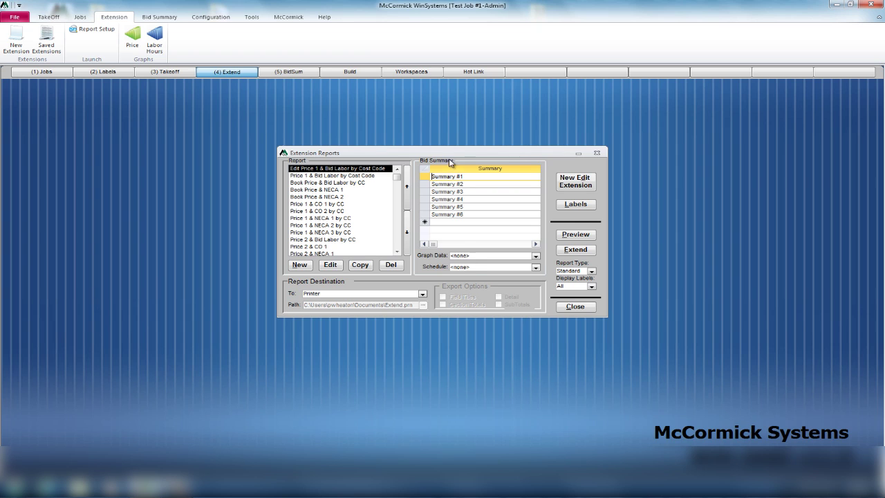
pyautogui.moveTo(448, 154); pyautogui.dragTo(446, 152)
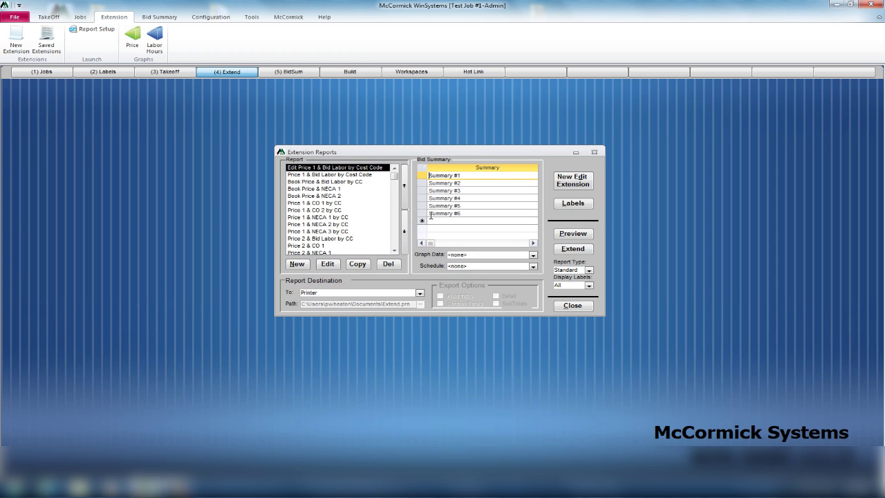
pyautogui.click(315, 174)
pyautogui.click(315, 181)
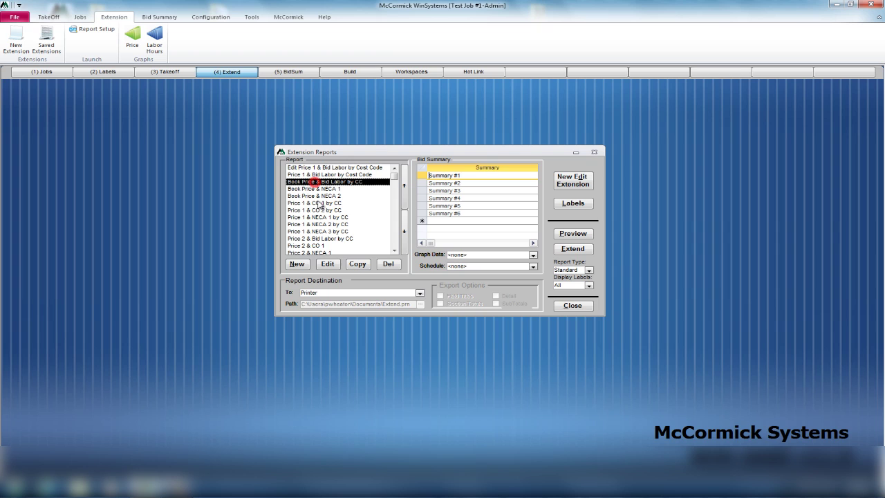
pyautogui.click(296, 168)
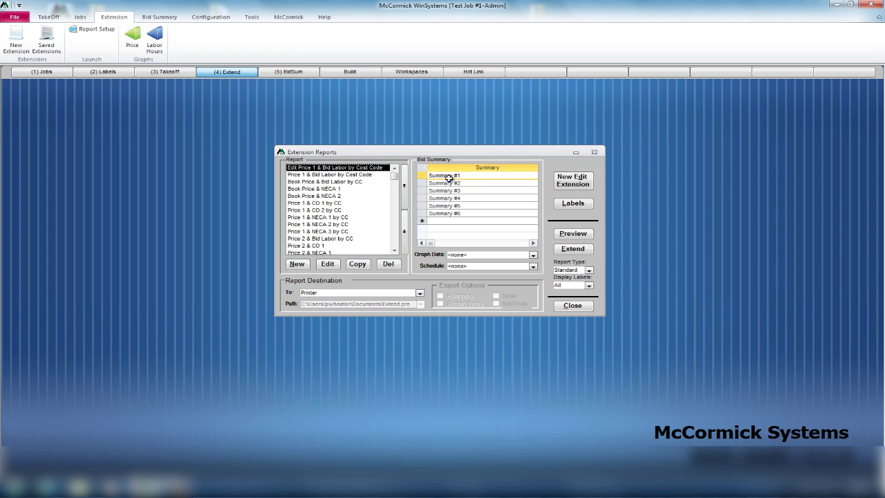
# Step: Replace the Summary #1 slot name with 'Base Bid'
pyautogui.click(476, 175)
pyautogui.write('Base Bid')
pyautogui.click(322, 170)
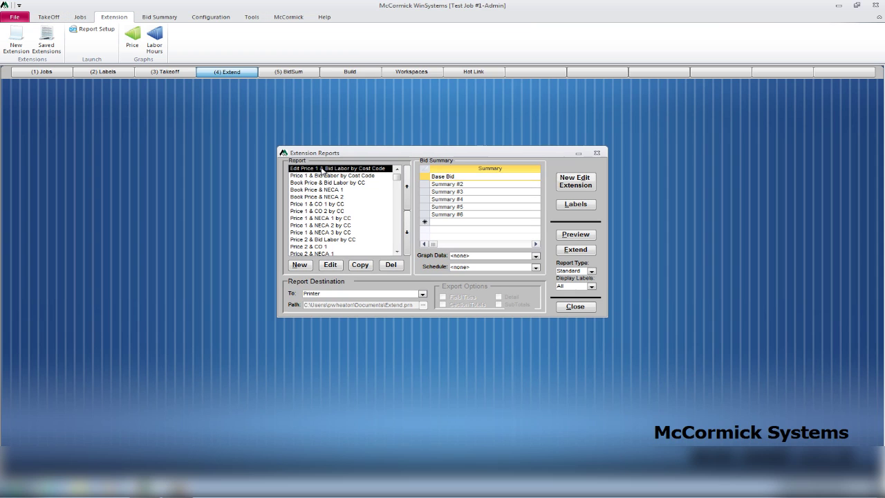
# Step: Create a new on-screen edit extension for Base Bid and maximize its window
pyautogui.click(578, 182)
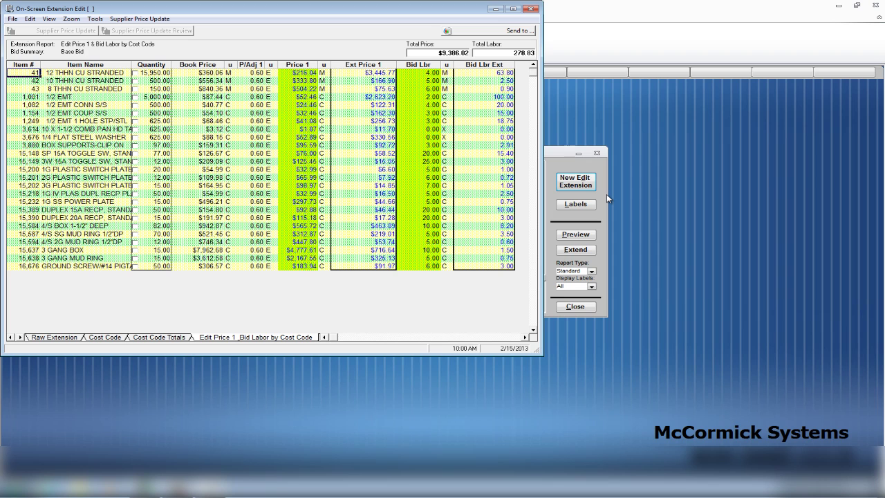
pyautogui.click(513, 8)
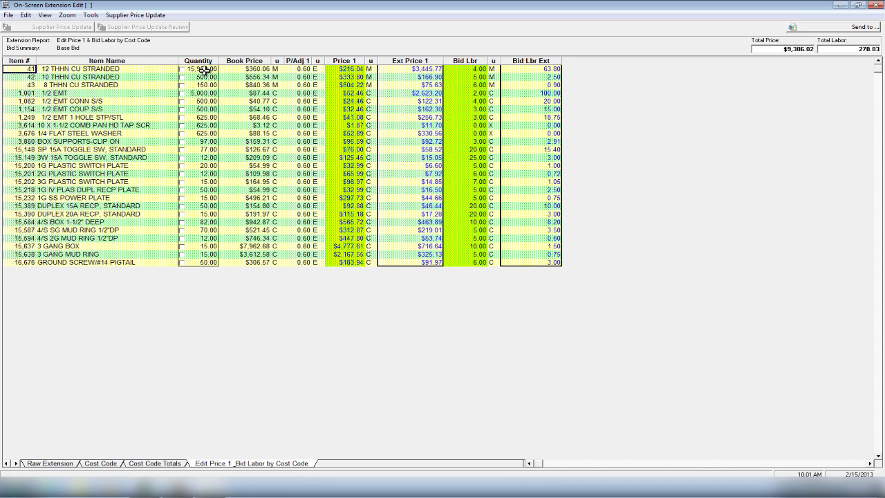
pyautogui.click(194, 92)
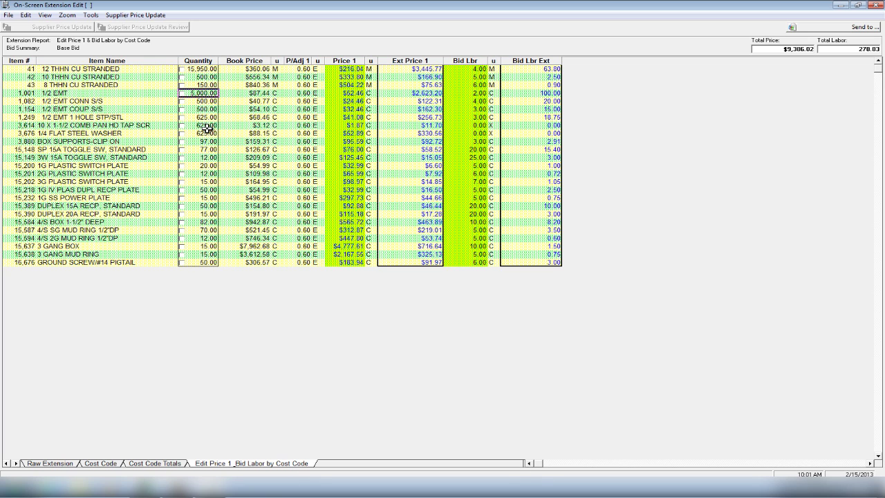
pyautogui.click(343, 96)
pyautogui.click(368, 94)
pyautogui.click(354, 94)
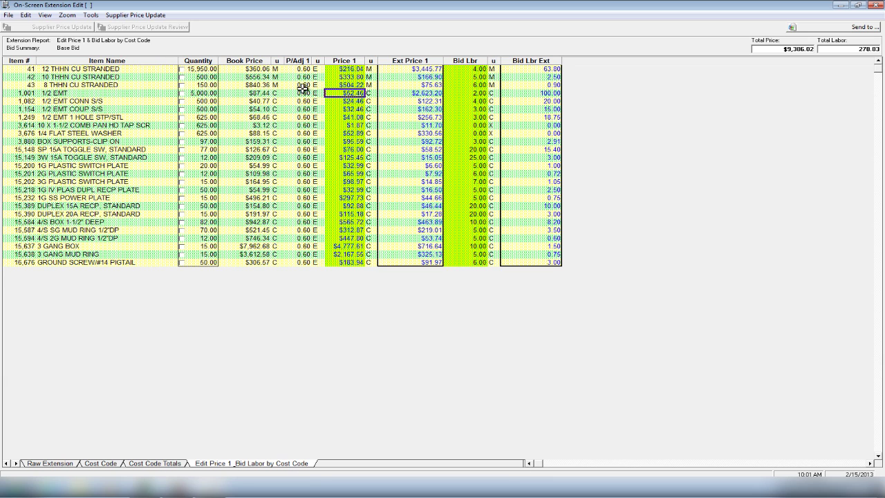
pyautogui.click(341, 93)
pyautogui.click(359, 93)
pyautogui.click(418, 93)
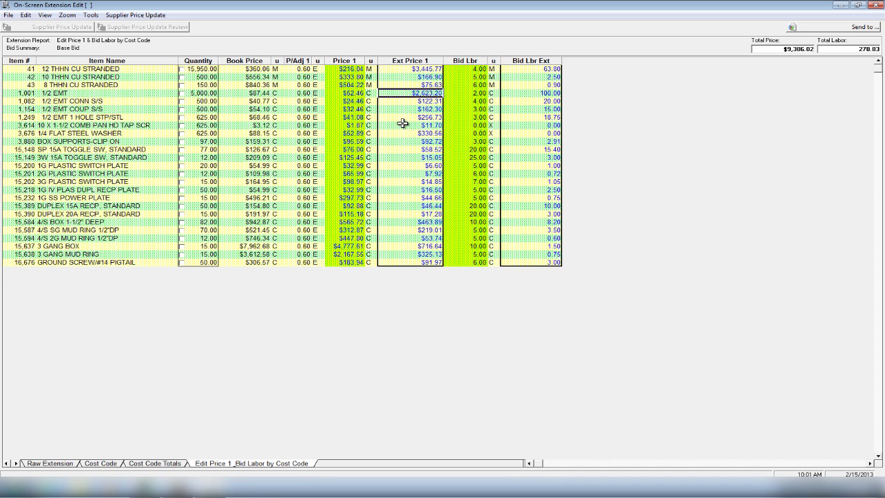
pyautogui.click(469, 95)
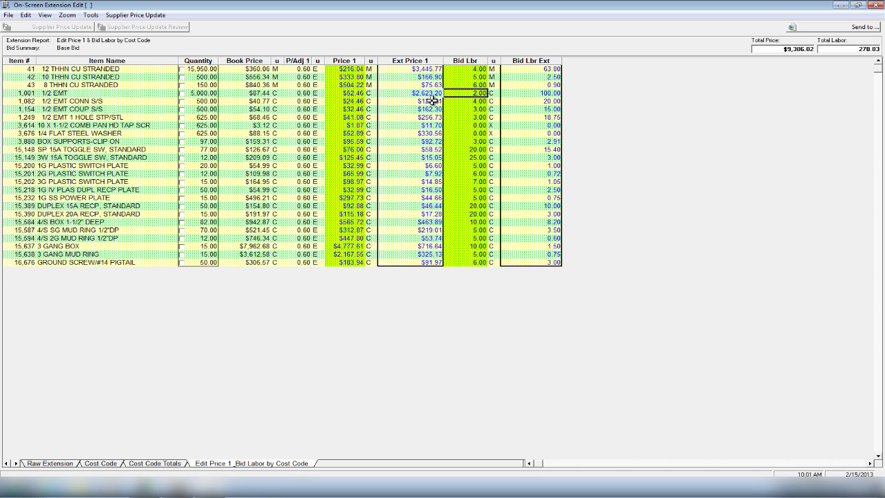
pyautogui.click(533, 93)
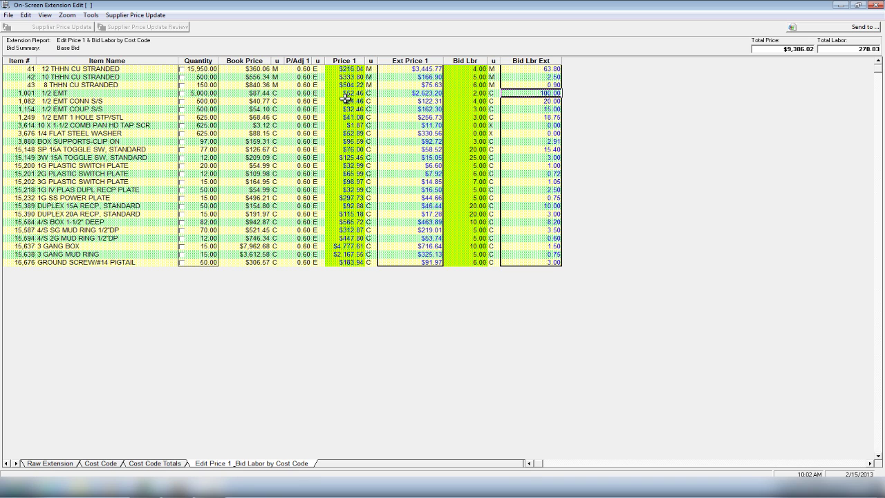
# Step: Set the 1/2 EMT Price 1 to $24.00, extending to $1,200.00
pyautogui.click(346, 94)
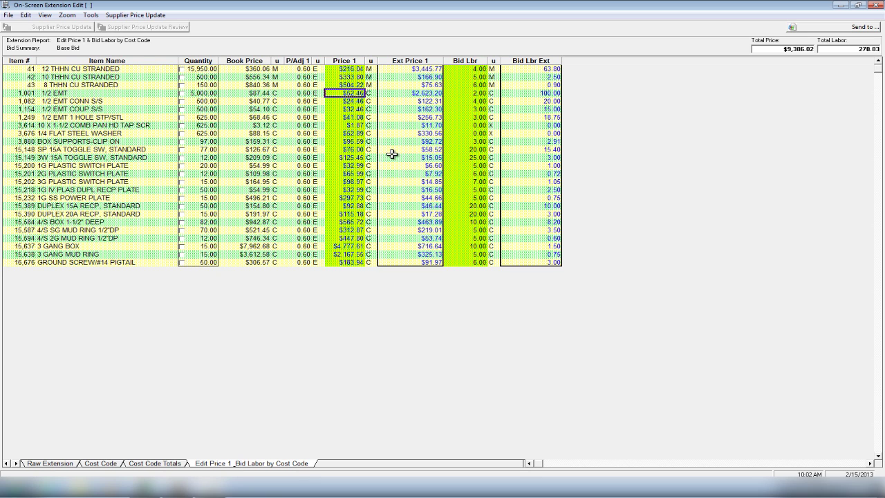
pyautogui.write('24')
pyautogui.press('Return')
pyautogui.click(355, 116)
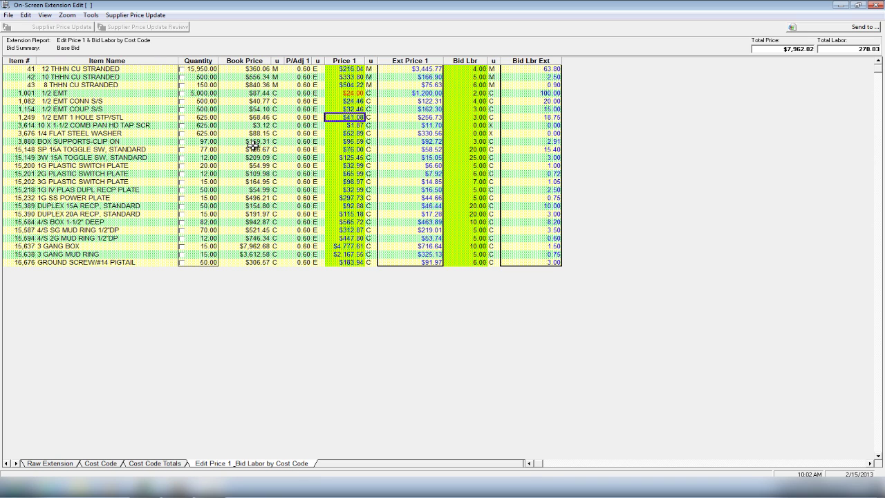
# Step: Give 12 THHN CU STRANDED a $150.00 book price with a 1.00 price adjustment
pyautogui.click(258, 70)
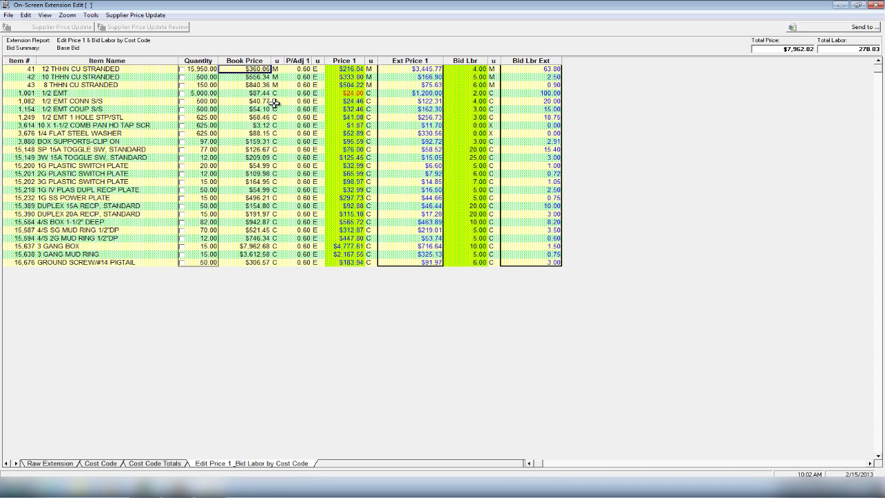
pyautogui.write('150')
pyautogui.click(297, 70)
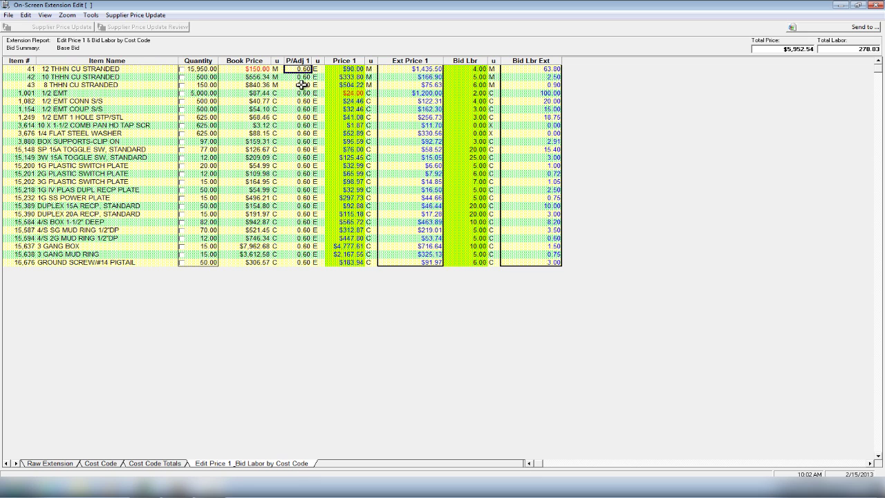
pyautogui.write('1.')
pyautogui.click(315, 90)
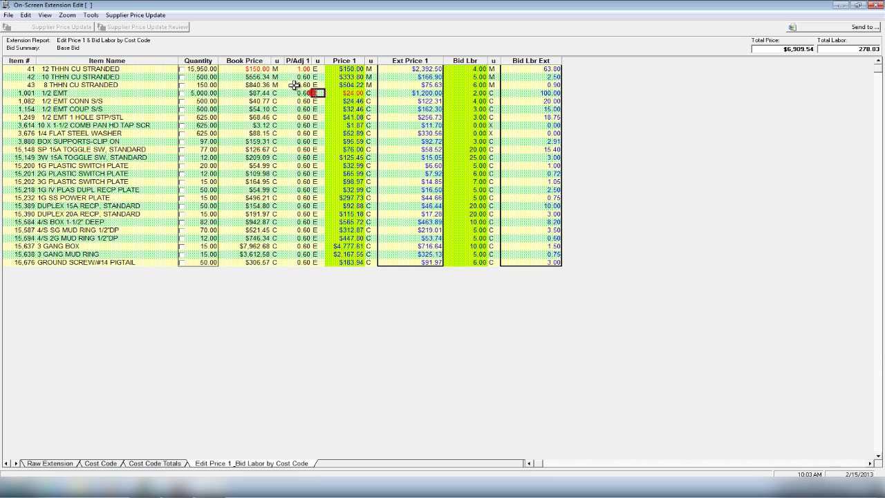
pyautogui.click(257, 69)
pyautogui.click(349, 71)
pyautogui.click(409, 70)
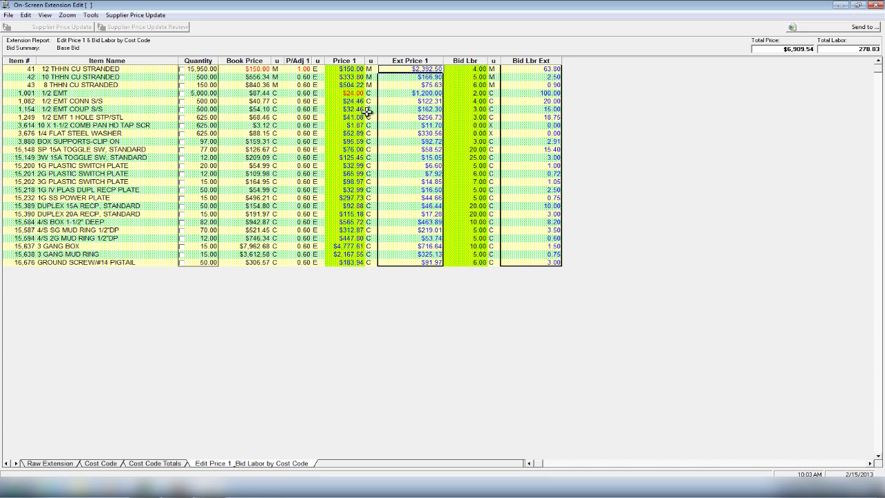
# Step: Set the 8 THHN CU STRANDED Price 1 to $400.00
pyautogui.click(349, 85)
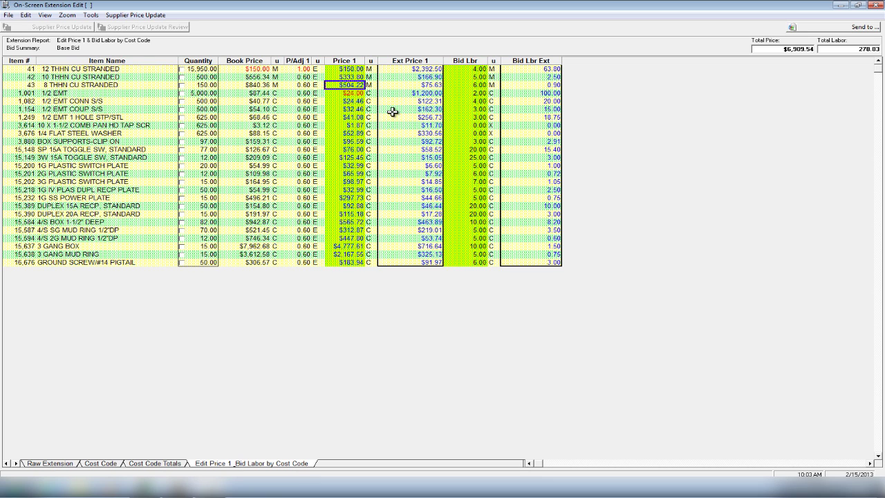
pyautogui.write('400')
pyautogui.press('Return')
# Step: Set the 1/2 EMT bid labor to 1.80
pyautogui.click(473, 94)
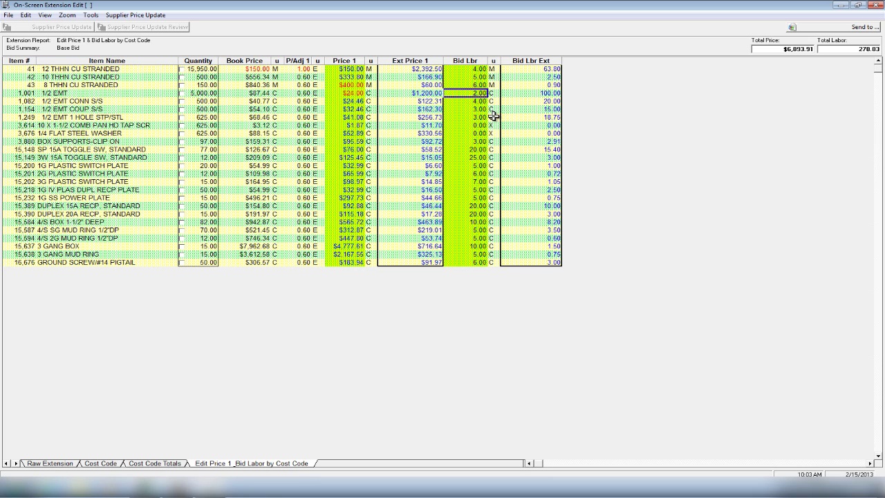
pyautogui.write('1.8')
pyautogui.press('Return')
pyautogui.press('Down')
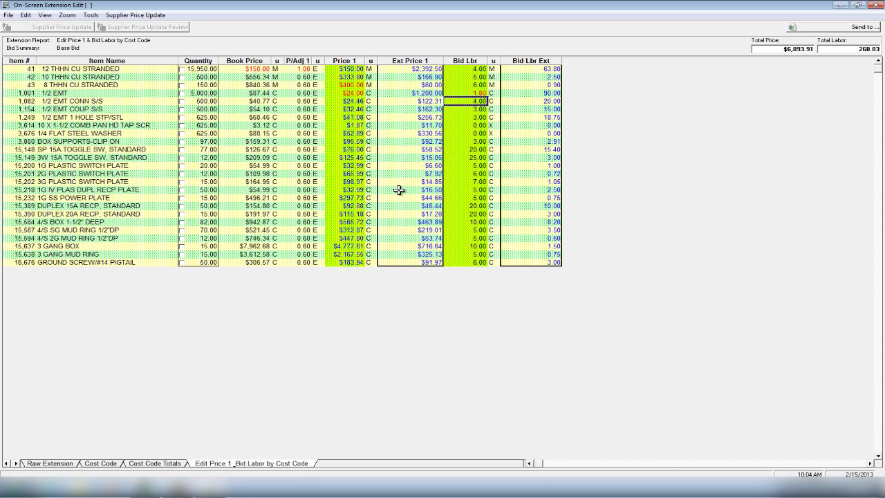
# Step: Change the 1/2 EMT quantity to 5,250 and view the Raw Extension sheet
pyautogui.click(201, 93)
pyautogui.write('5,2')
pyautogui.write('50')
pyautogui.press('Return')
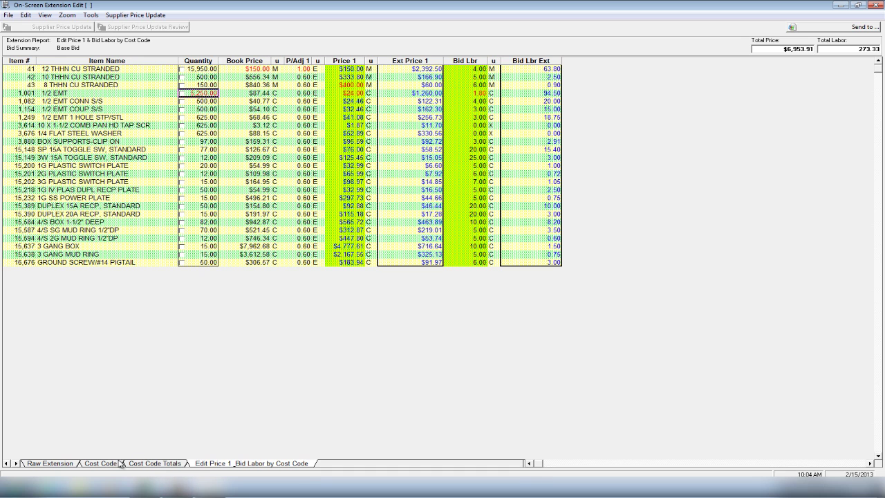
pyautogui.click(43, 463)
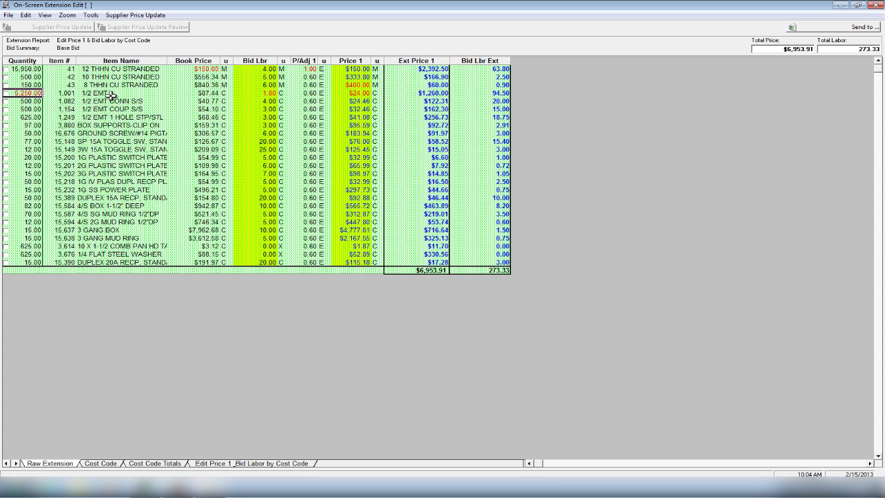
# Step: Show the Cost Code sheet and review Branch Rough subtotals: $3,323.02 price, 144.05 labor
pyautogui.click(104, 464)
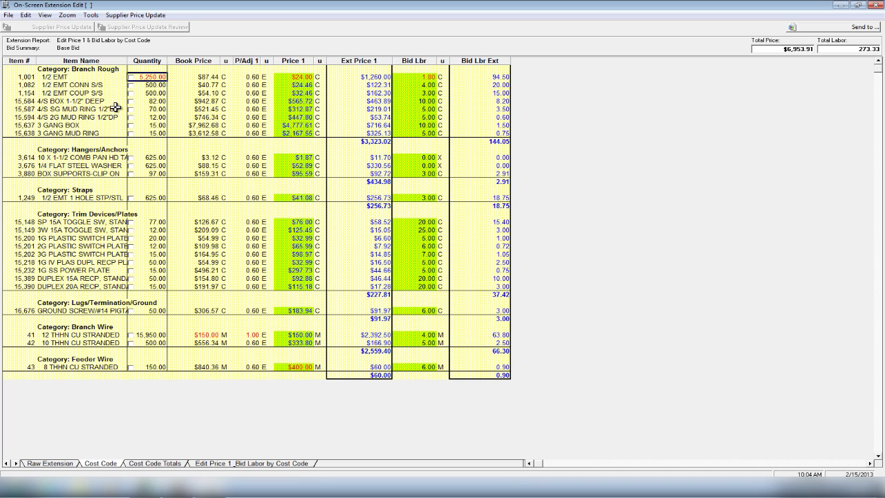
pyautogui.click(97, 69)
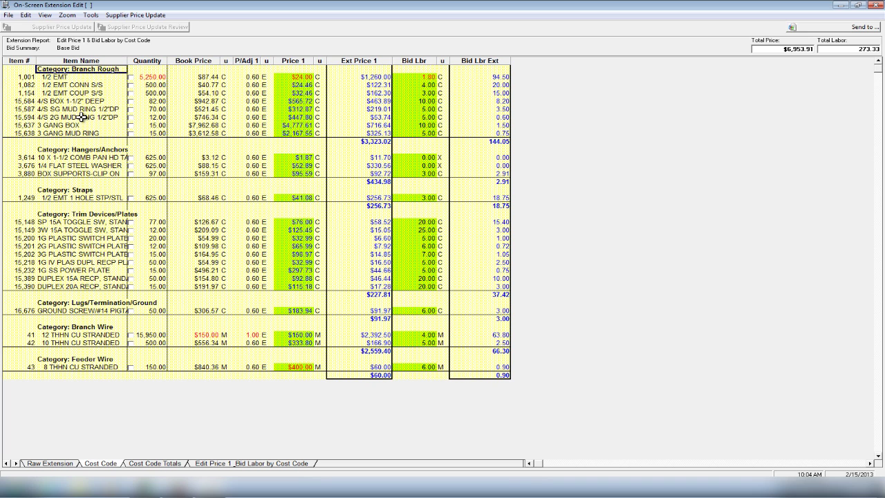
pyautogui.click(361, 142)
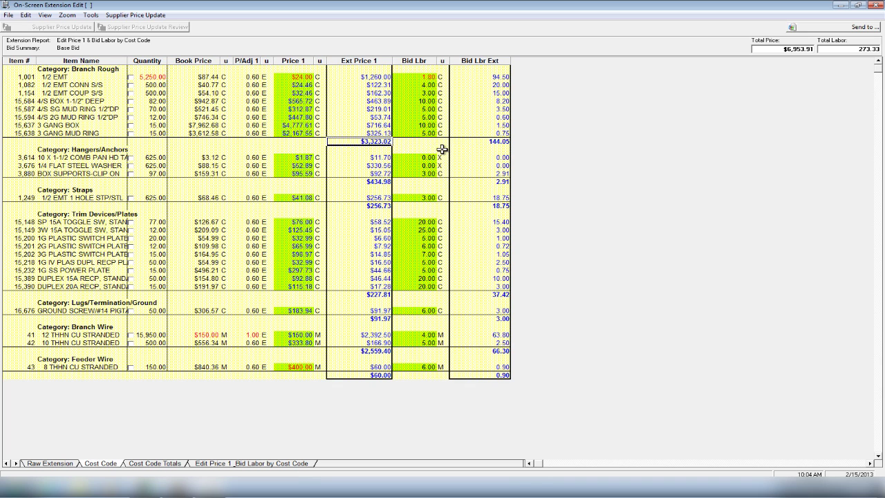
pyautogui.click(496, 142)
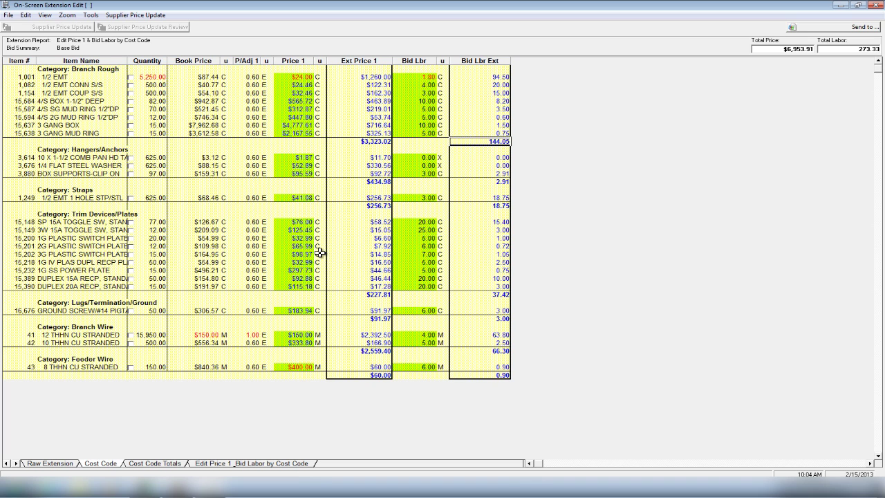
# Step: Review the Cost Code Totals sheet, then go back to the Edit Price 1_Bid Labor by Cost Code sheet
pyautogui.click(155, 463)
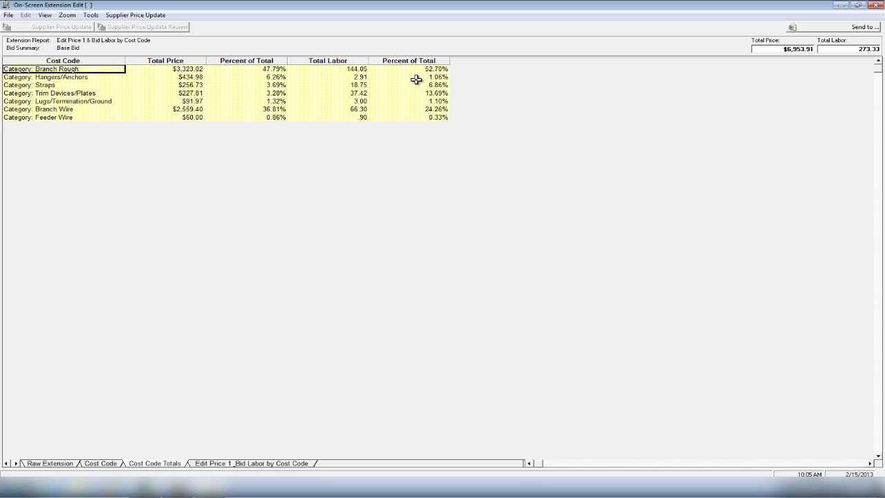
pyautogui.click(246, 464)
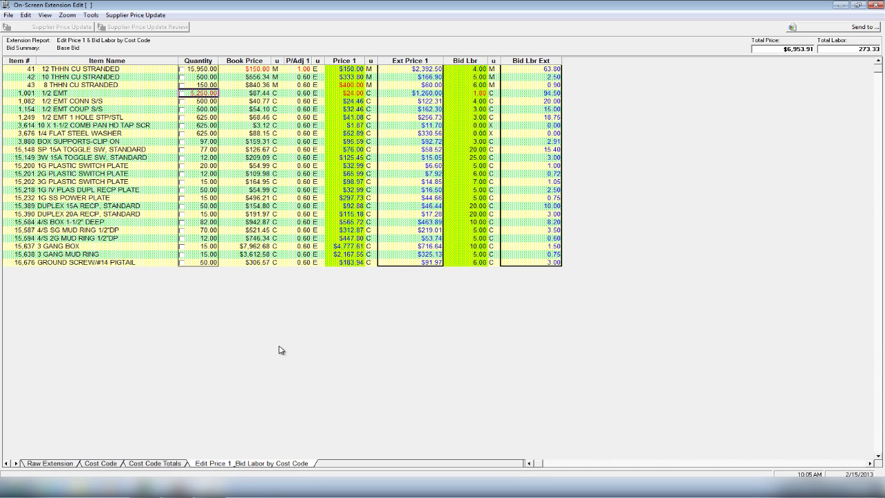
# Step: Use File > Save As to store the extension under the name 'Base Bid 1'
pyautogui.click(11, 19)
pyautogui.click(28, 51)
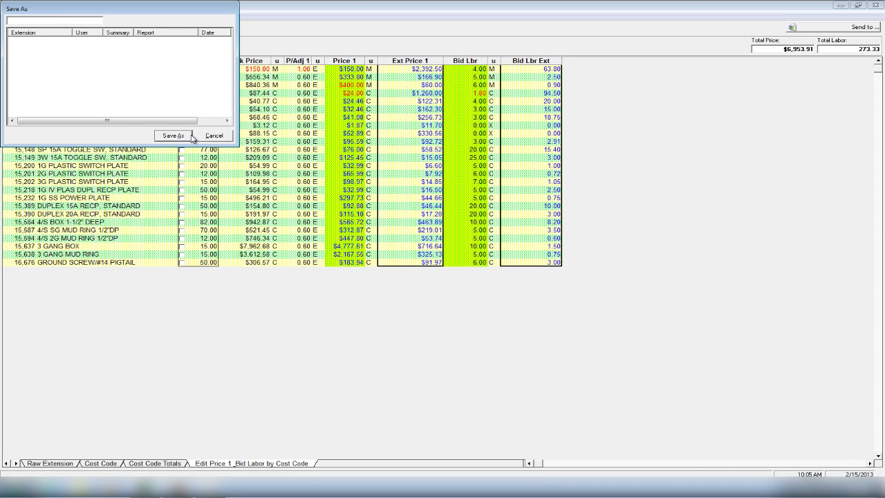
pyautogui.write('Base Bid 1')
pyautogui.click(191, 137)
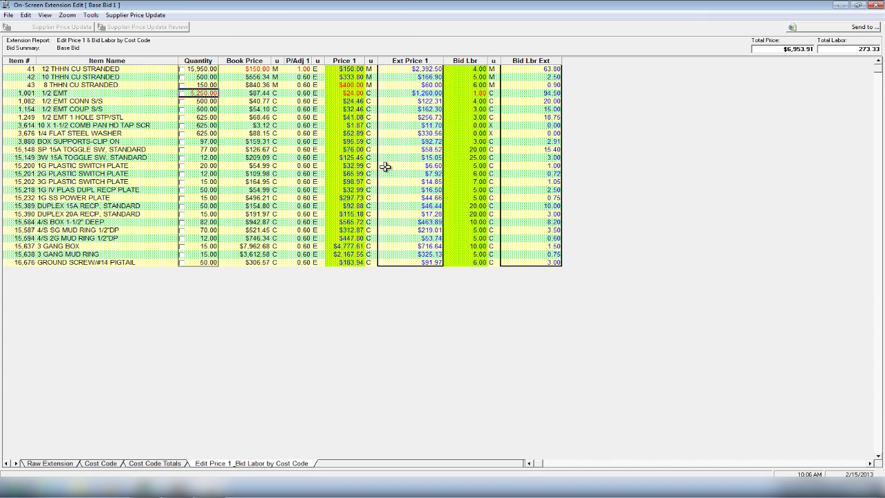
# Step: Start a new unedited Base Bid extension instead of updating Base Bid 1, at $9,386.02 and 278.03 labor
pyautogui.click(876, 7)
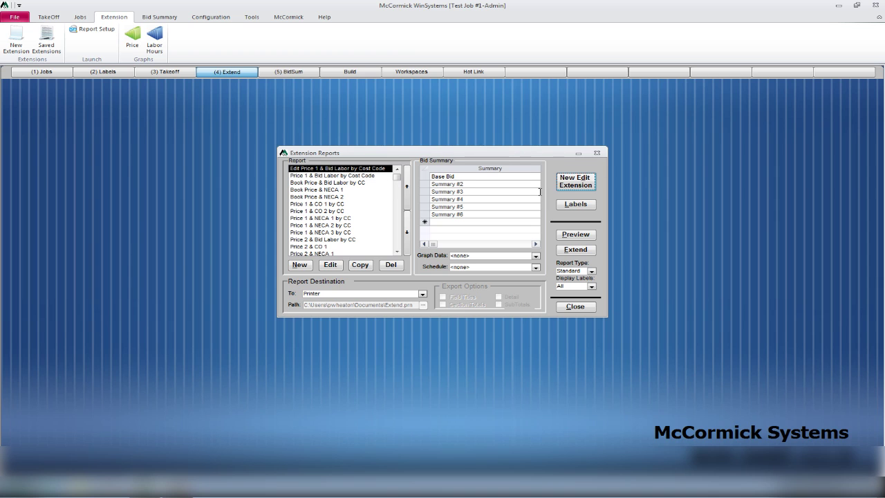
pyautogui.click(571, 179)
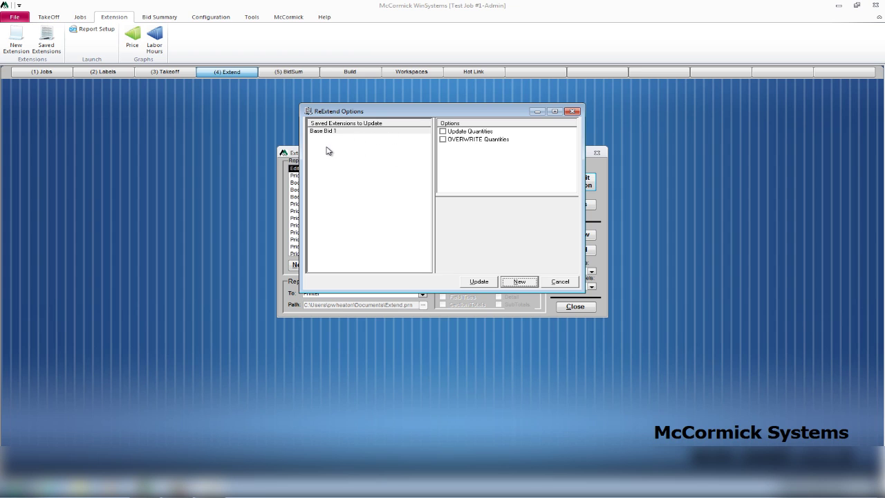
pyautogui.click(520, 282)
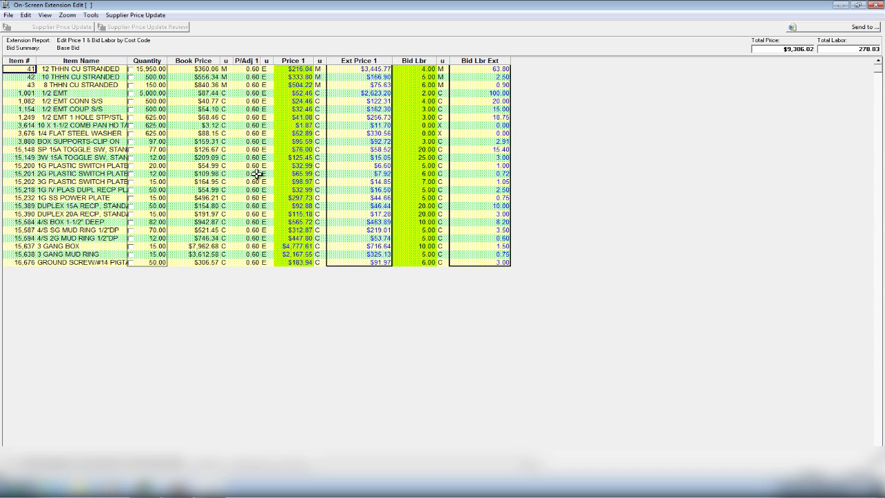
# Step: Save the unedited Base Bid extension under the name 'Orig'
pyautogui.click(9, 14)
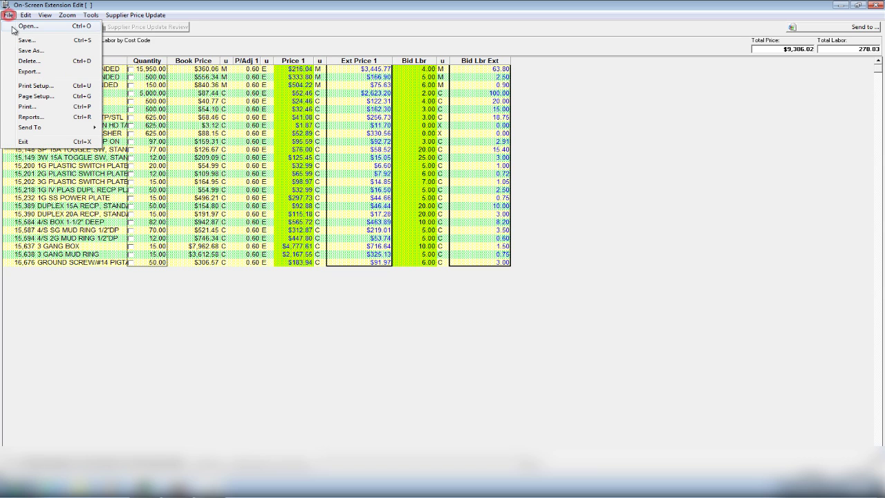
pyautogui.click(28, 51)
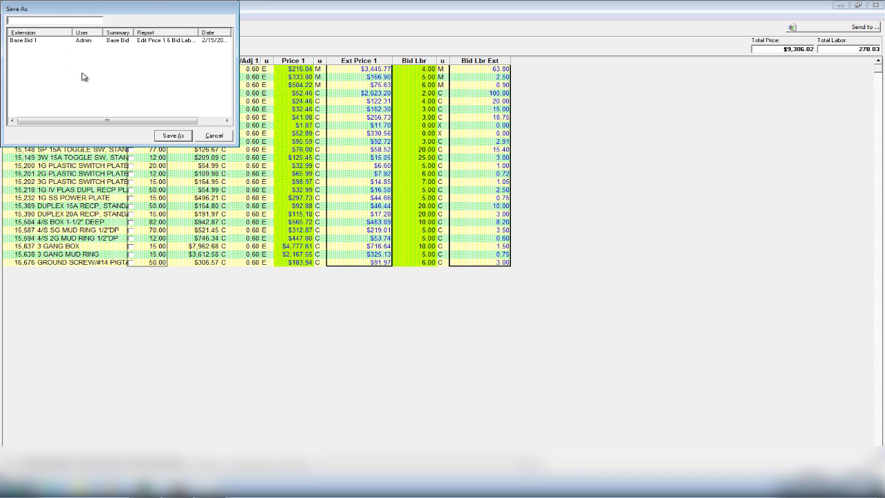
pyautogui.write('Orig')
pyautogui.press('Return')
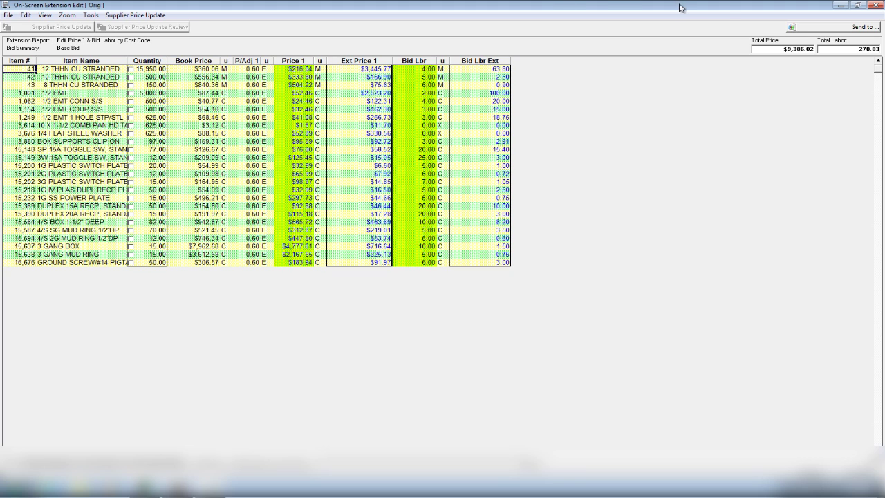
# Step: Reopen the saved Base Bid 1 extension, showing $6,953.91 and 273.33 labor
pyautogui.click(880, 6)
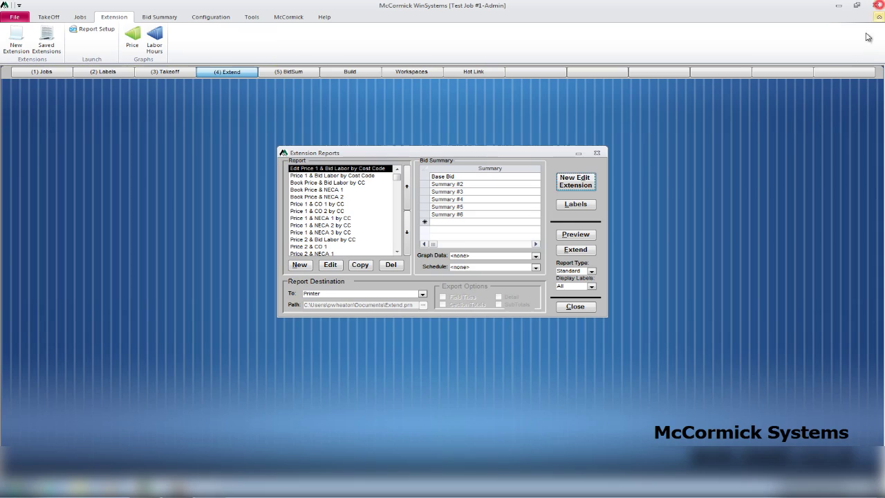
pyautogui.click(47, 39)
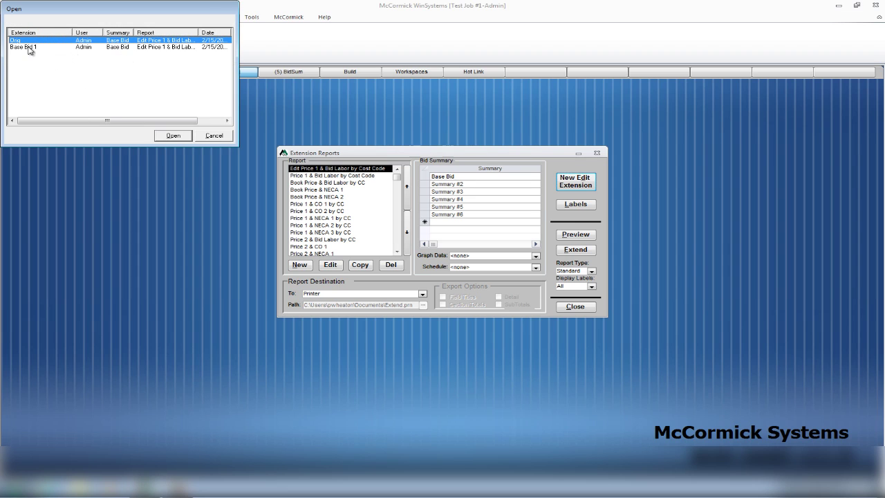
pyautogui.click(33, 47)
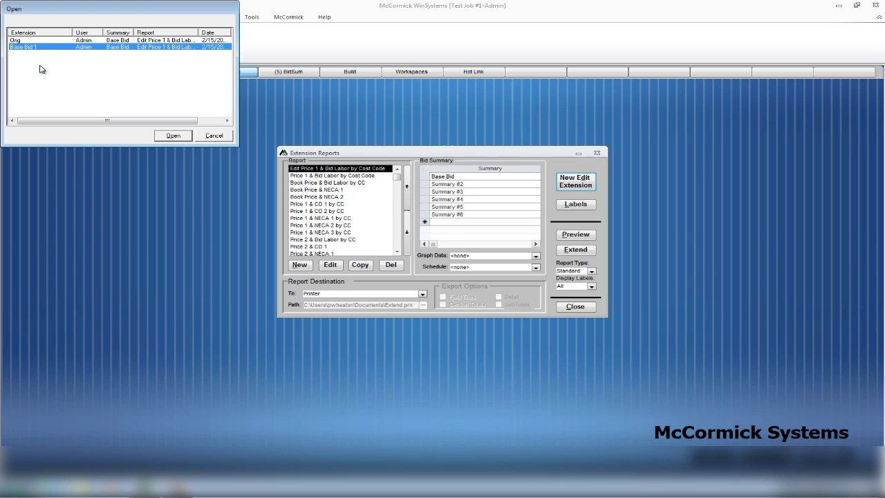
pyautogui.click(173, 136)
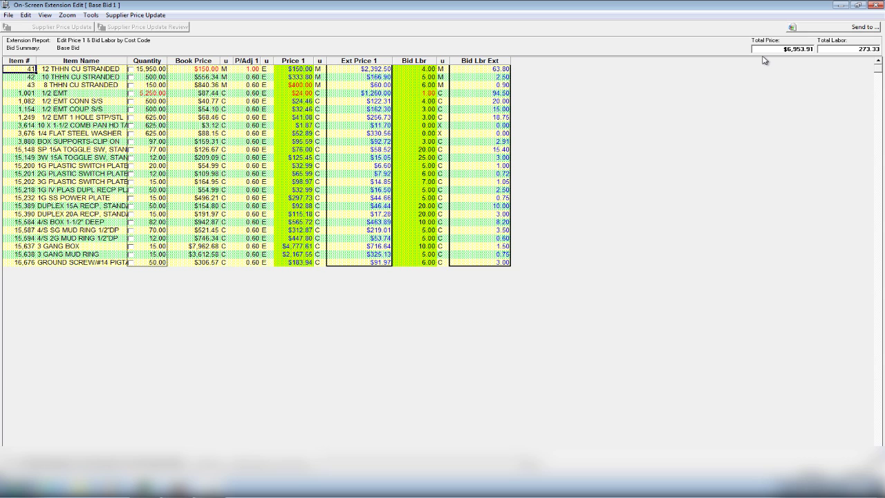
# Step: Send Base Bid 1 results to the Base Bid summary, declining graphs and schedule
pyautogui.click(838, 30)
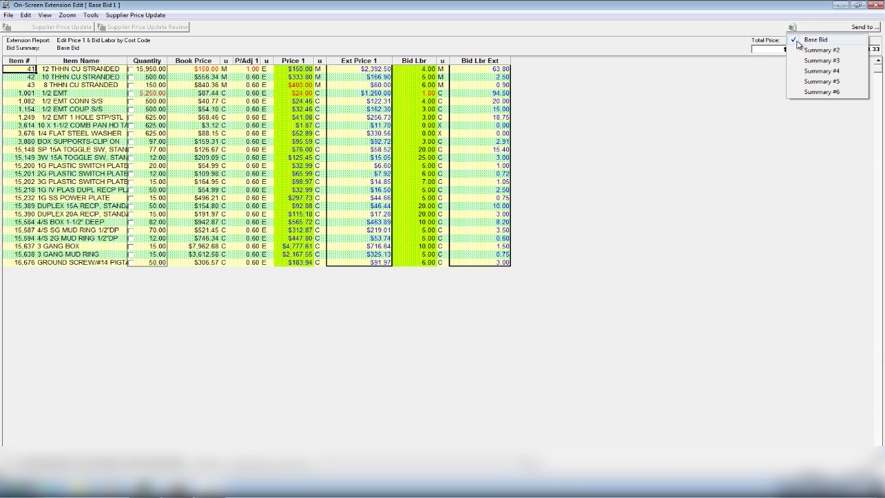
pyautogui.click(820, 40)
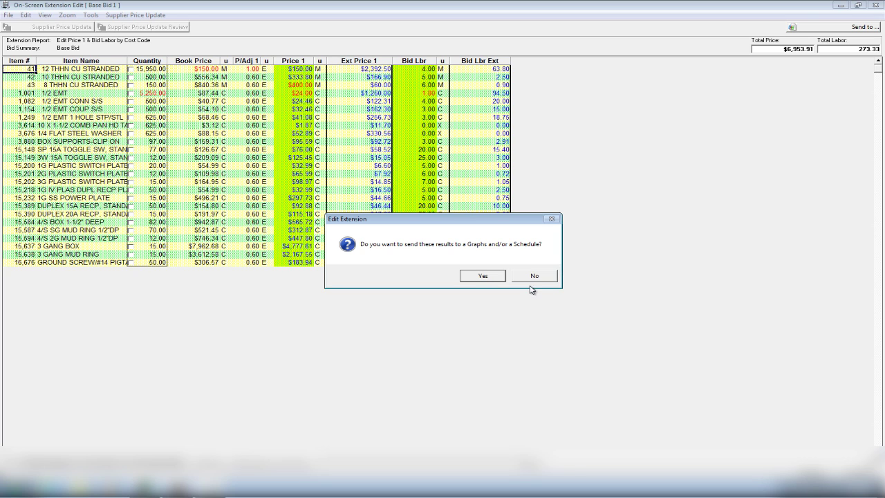
pyautogui.click(545, 277)
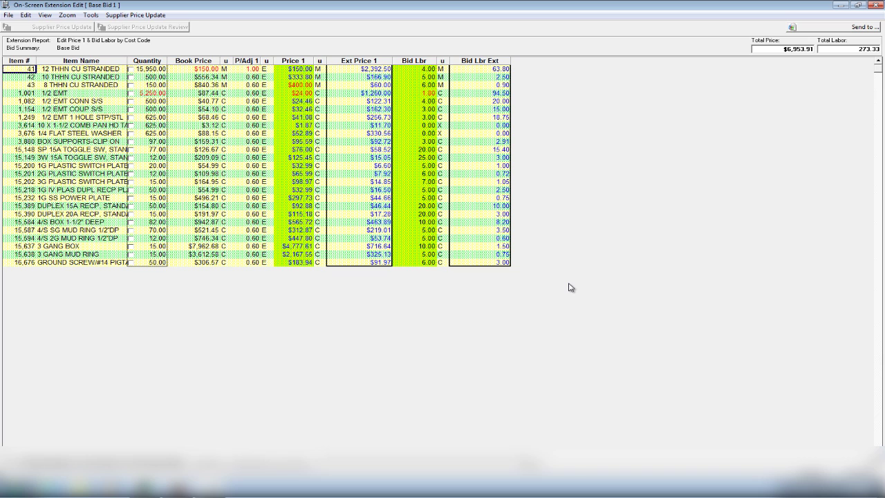
# Step: Close the Base Bid 1 edit grid, saving its changes
pyautogui.click(879, 5)
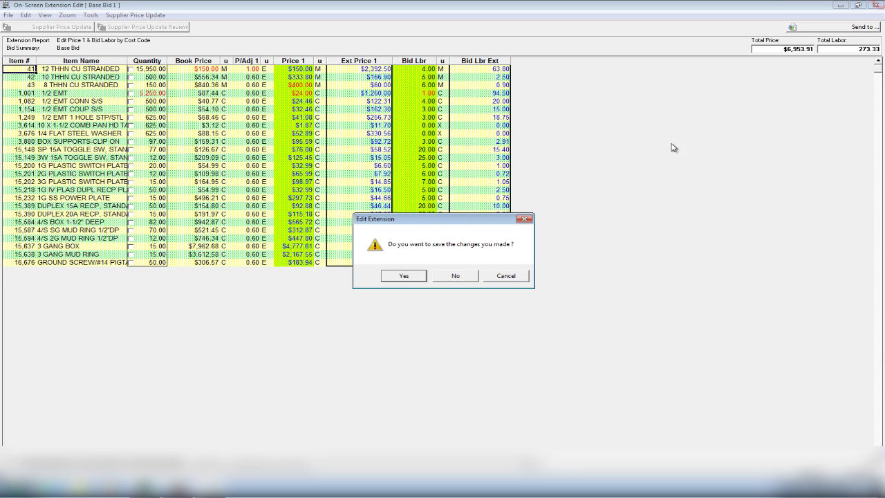
pyautogui.click(407, 276)
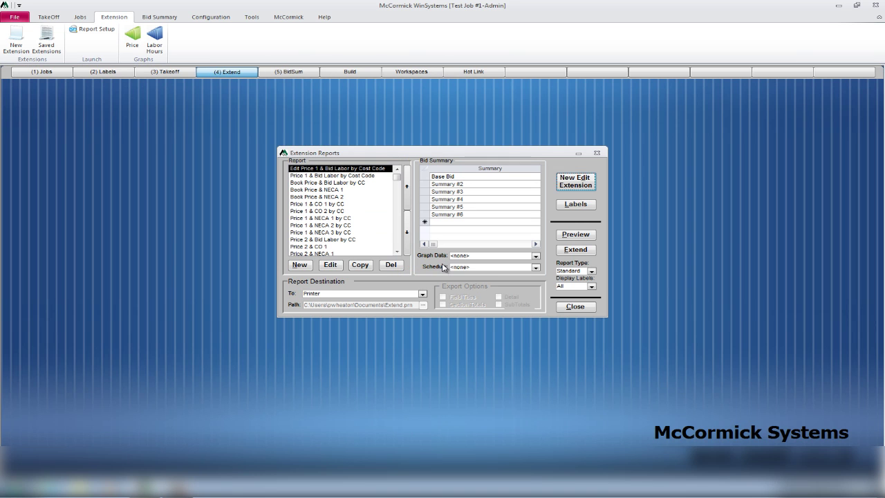